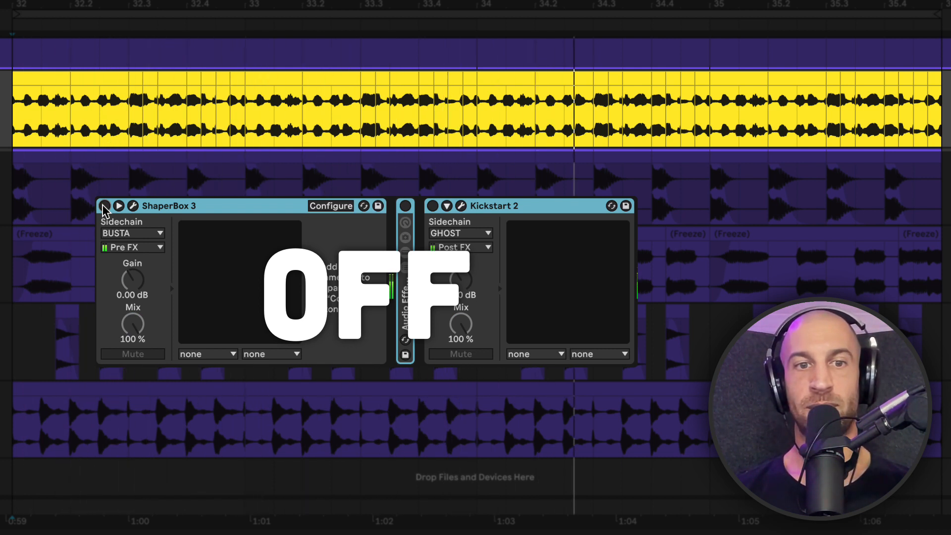
Switch on ShaperBox 3, the collapsed effect rack and Kickstart 2, and play the sliced bassline through them
left_click(104, 206)
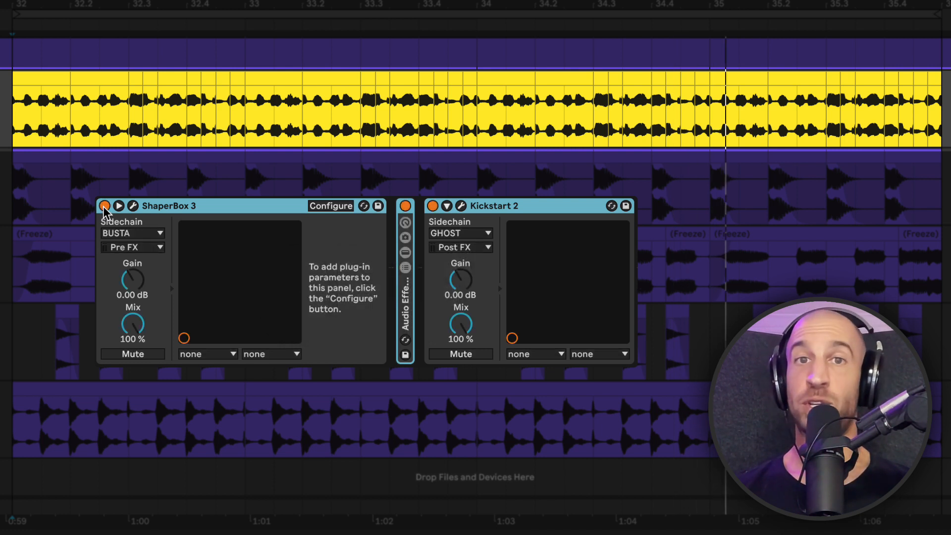
key("space")
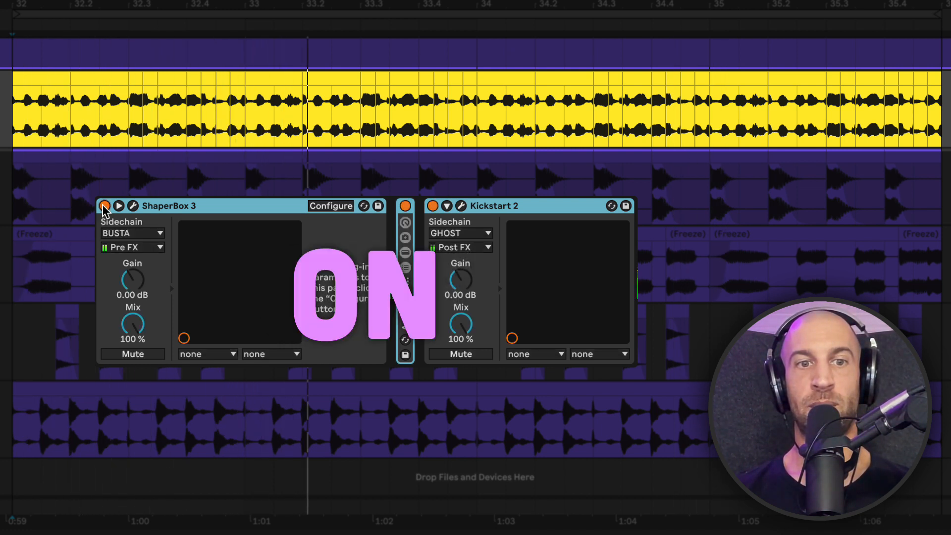
Play the sliced BUSTA bassline from bar 32
left_click_drag(57, 124, 721, 124)
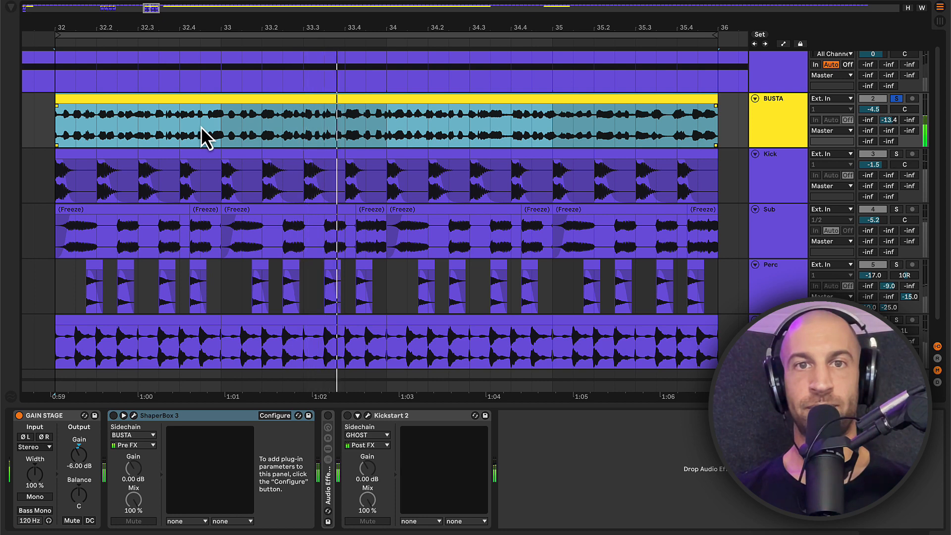
key("super+z")
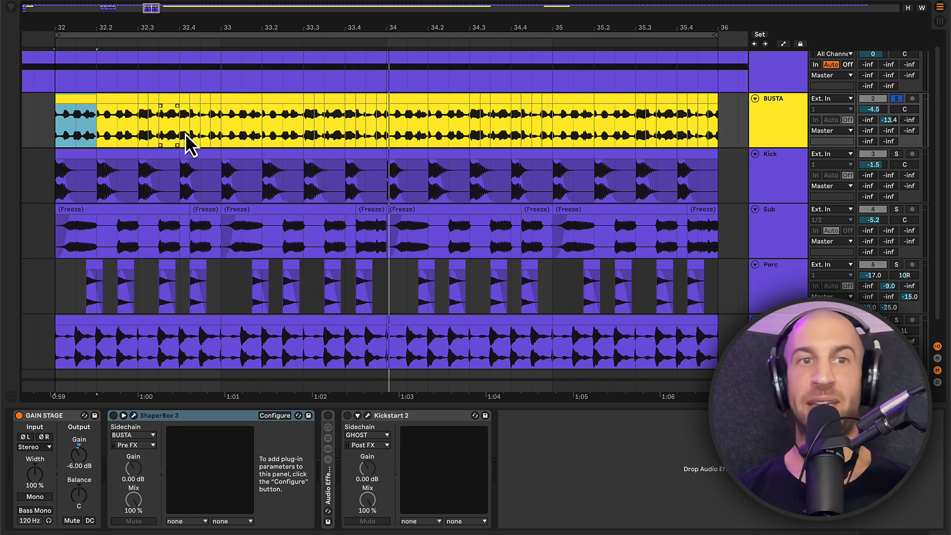
left_click(56, 130)
key("space")
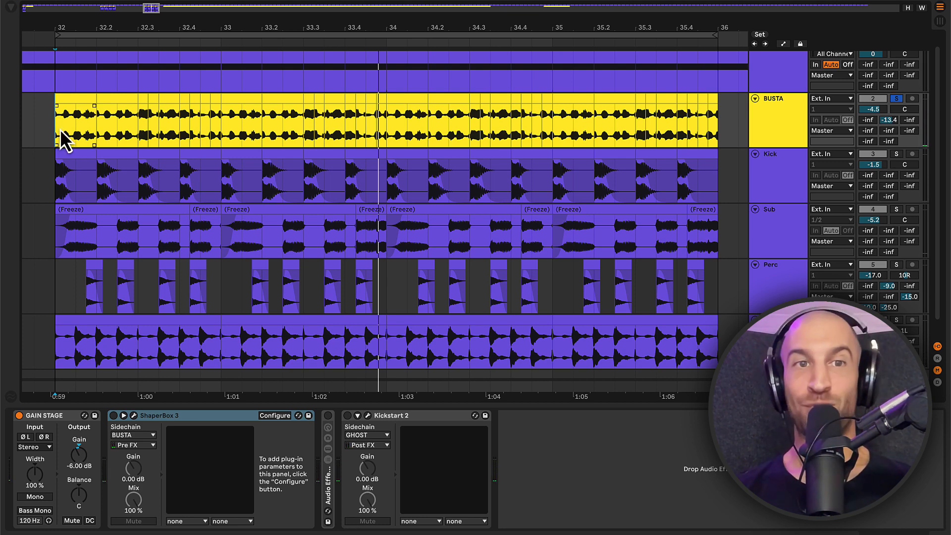
Isolate bar 34 as a loop, slide the audio inside its first one-beat BUSTA clip, and audition it
scroll(77, 121, "left", 2)
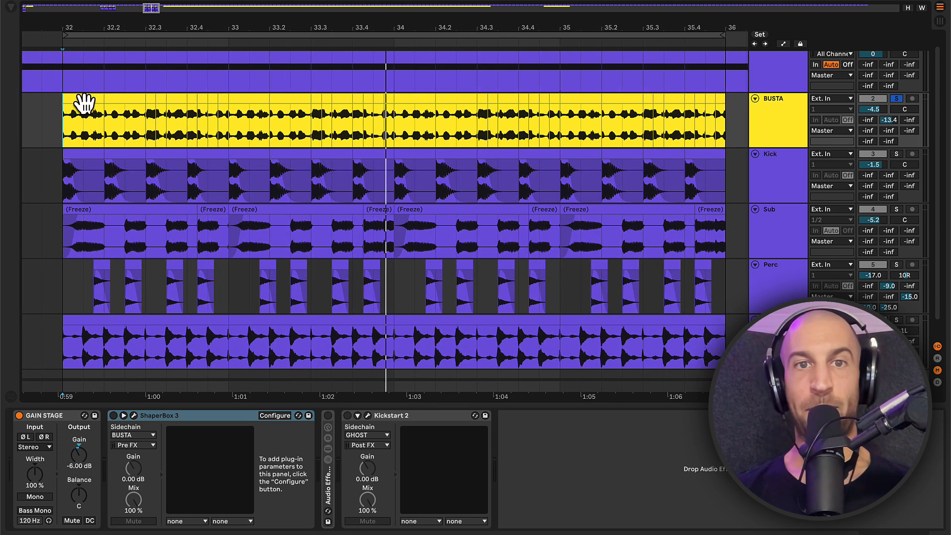
left_click_drag(404, 138, 547, 137)
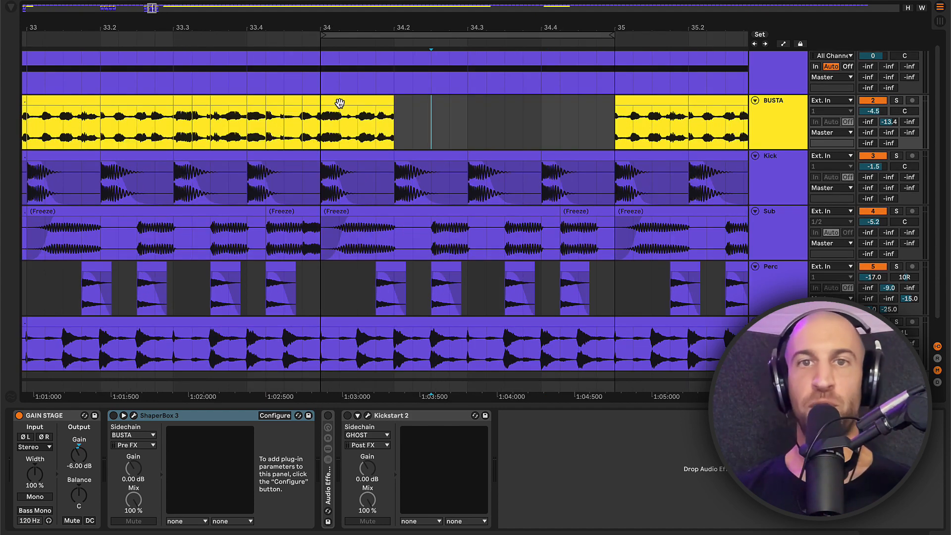
left_click(339, 102)
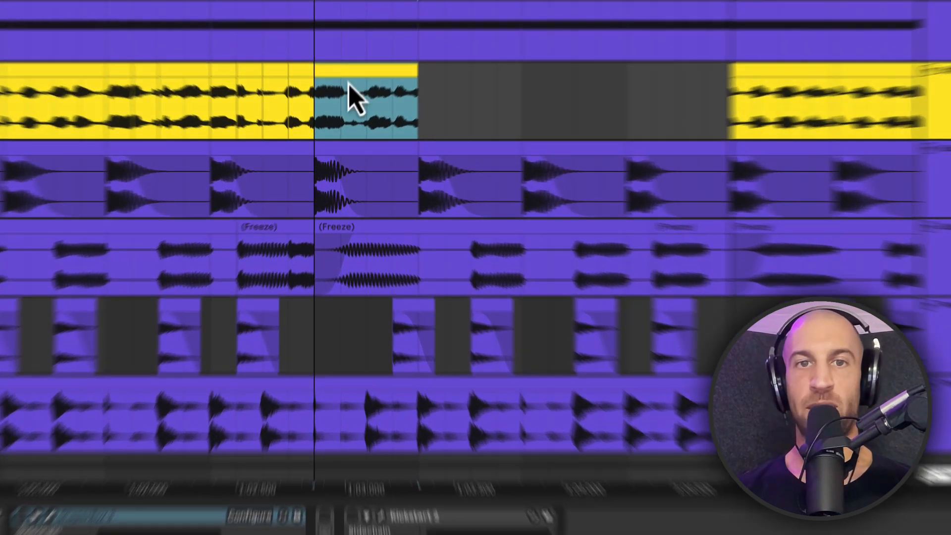
key("alt+shift")
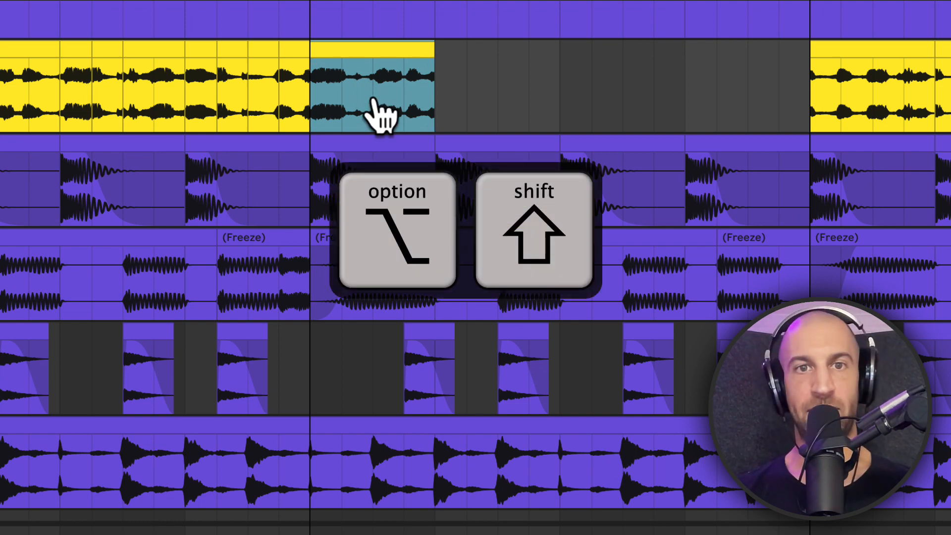
left_click_drag(382, 117, 342, 116)
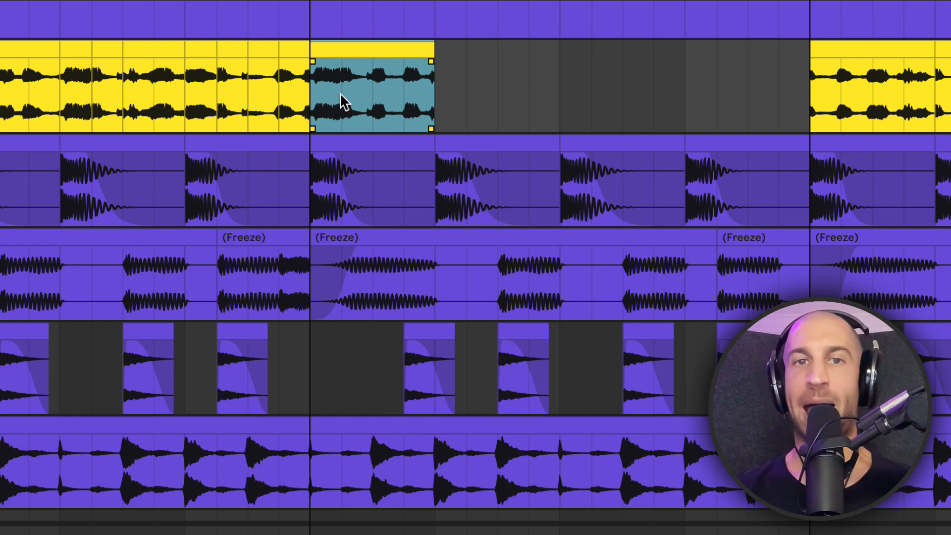
key("space")
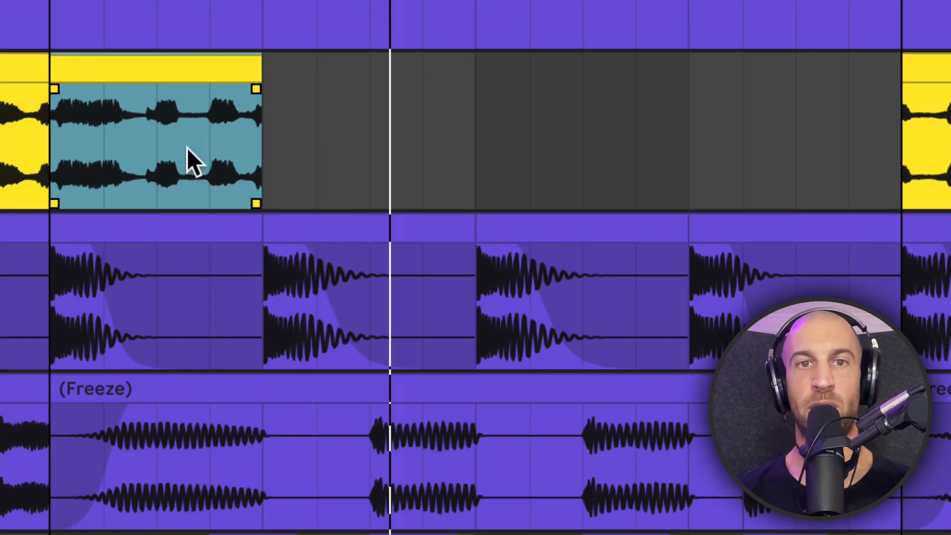
key("space")
key("space")
key("space")
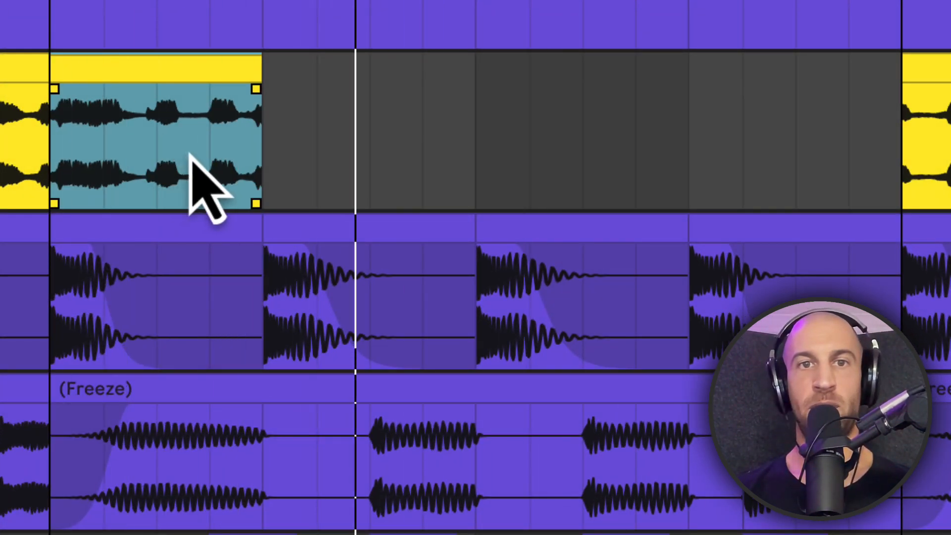
Place a two-sixteenth copy of the clip on the fourth sixteenth of bar 34, shift its audio content, and play it back
left_click(200, 167)
mouse_move(198, 159)
left_mouse_down()
mouse_move(254, 86)
mouse_move(315, 76)
left_mouse_up()
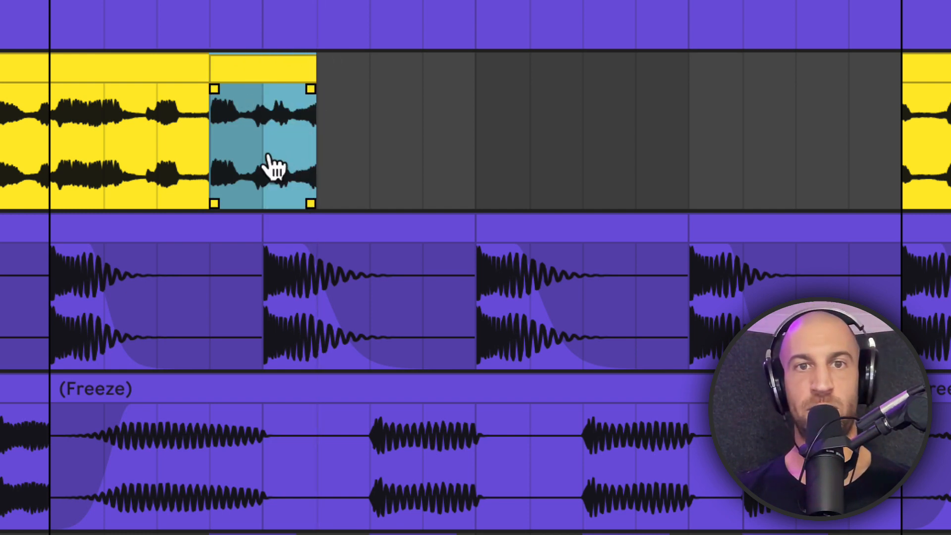
left_click_drag(267, 155, 51, 153)
key("space")
key("space")
left_click(51, 171)
key("space")
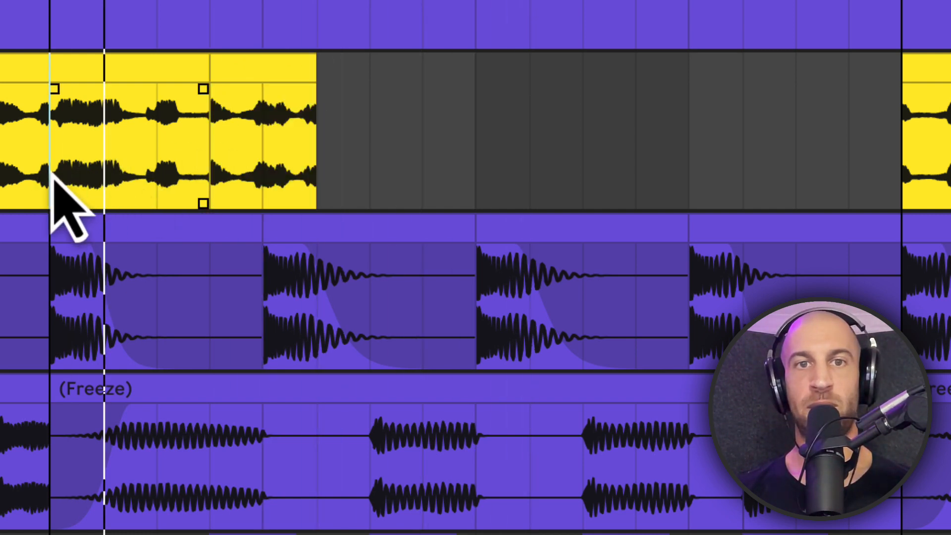
Slide the audio inside the two-sixteenth slice to a different bass sound and audition the phrase from bar 34
left_click(224, 171)
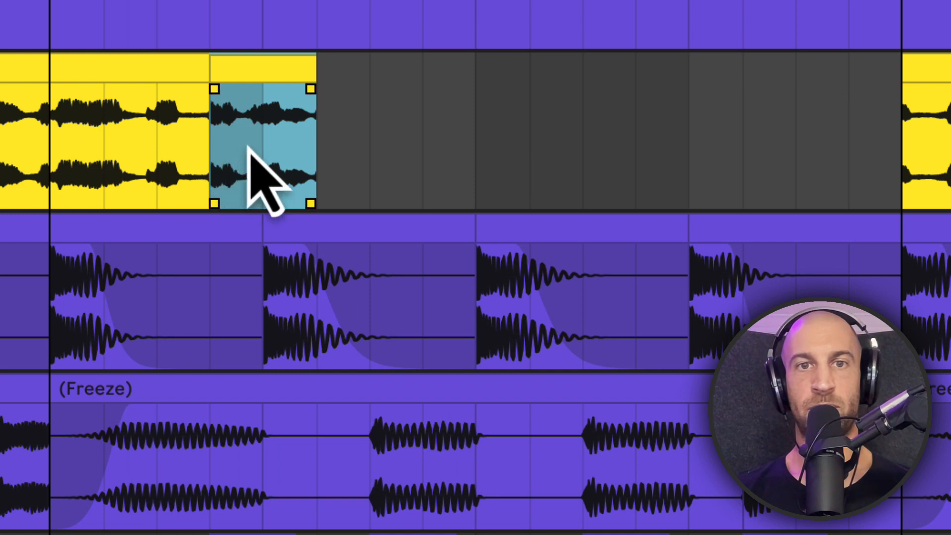
left_click_drag(253, 146, 155, 155)
key("space")
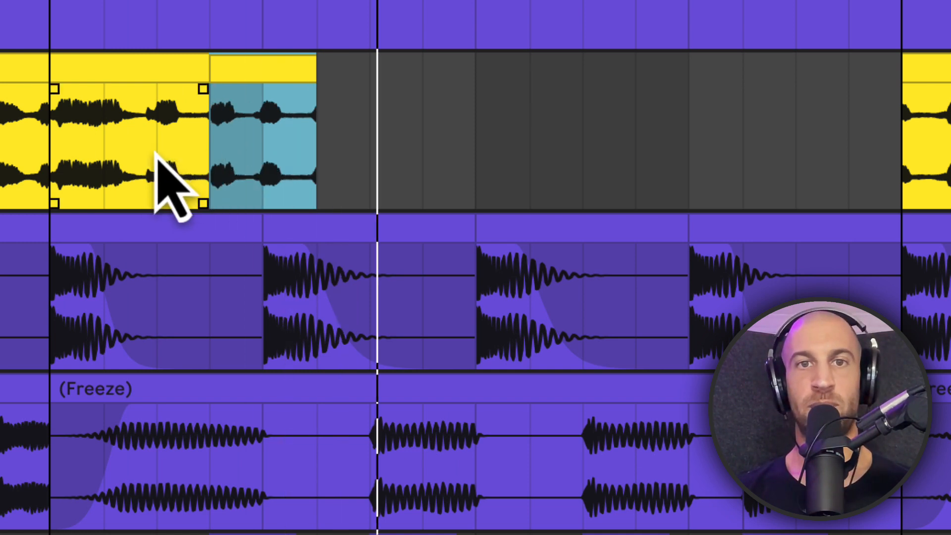
key("space")
left_click(64, 170)
key("space")
key("space")
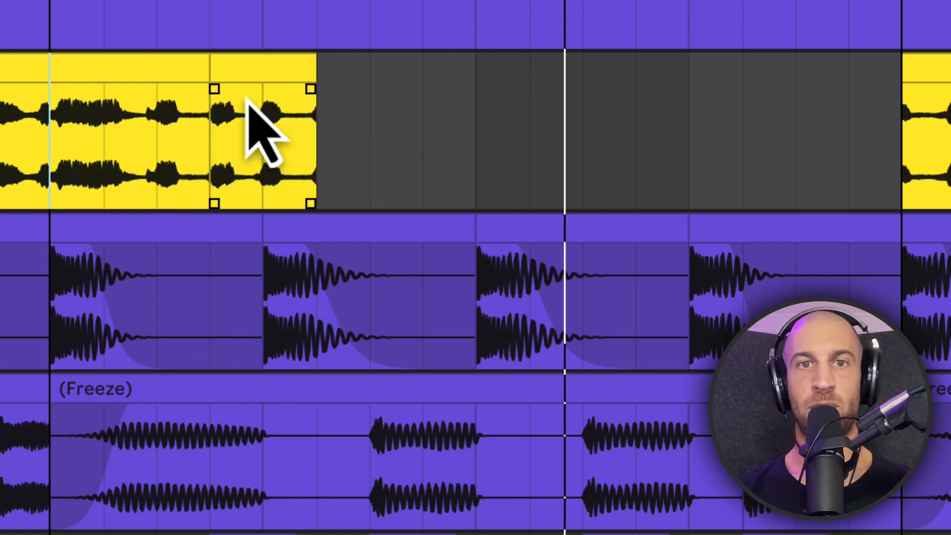
Copy the three-sixteenth opening slice directly after the second slice, shift the copy's audio content, and play from bar 34
left_click(253, 78)
left_click_drag(136, 78, 426, 112)
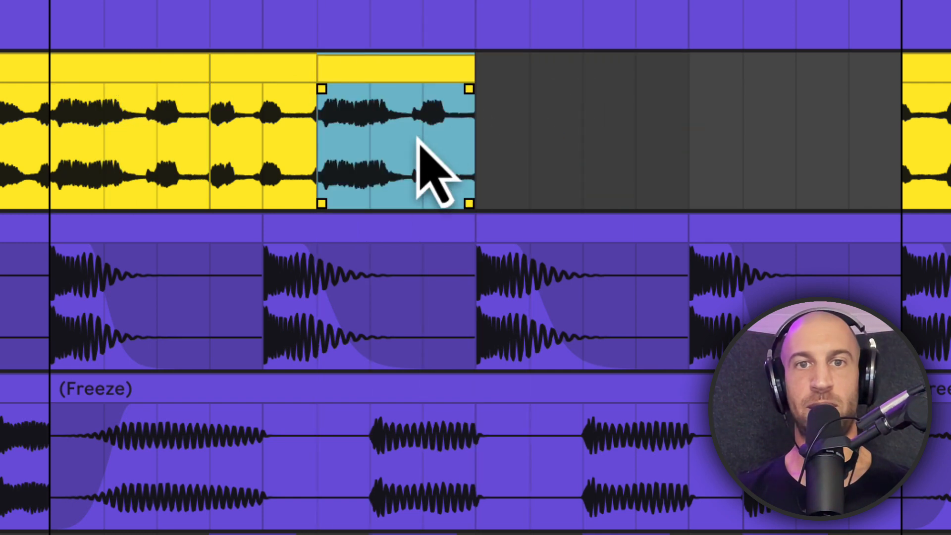
left_click_drag(430, 152, 58, 142)
key("space")
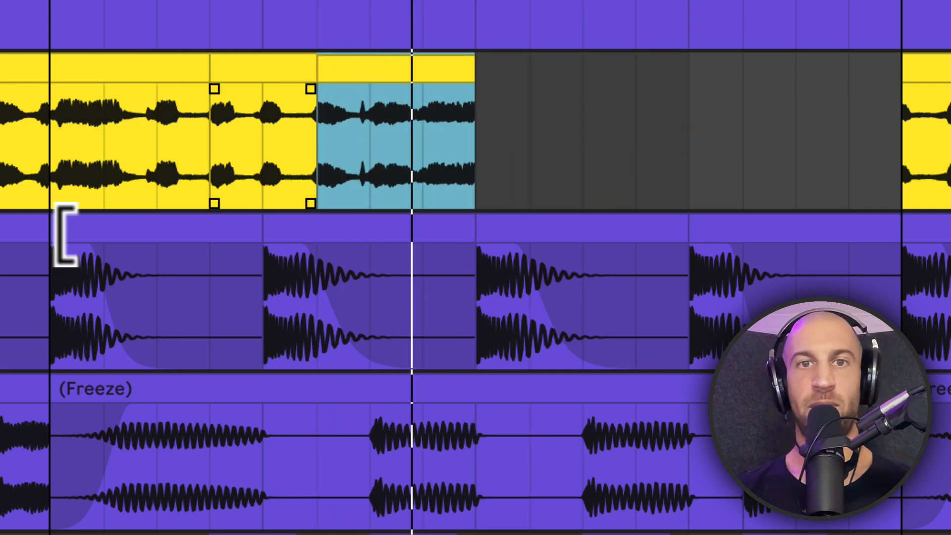
left_click(46, 204)
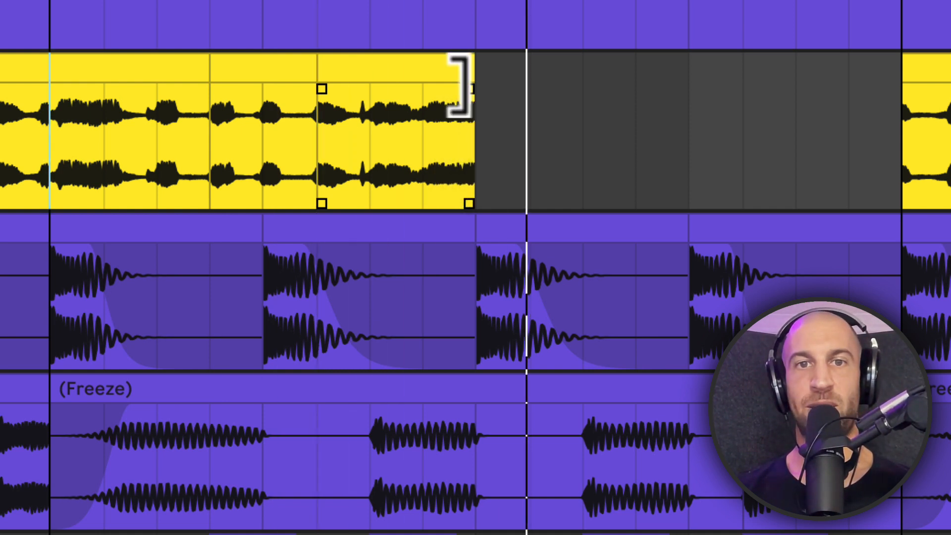
Shorten the third slice by one sixteenth at its end and play the phrase from bar 34
left_click_drag(460, 84, 419, 84)
left_click(64, 181)
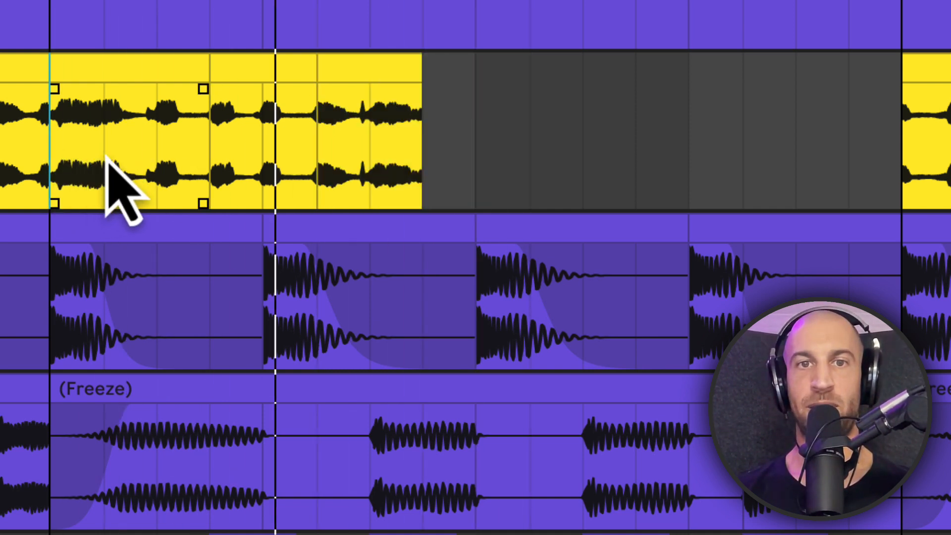
key("space")
Split the third slice after its first sixteenth, copy that first piece to the end of the phrase, and audition it
left_click_drag(324, 150, 351, 143)
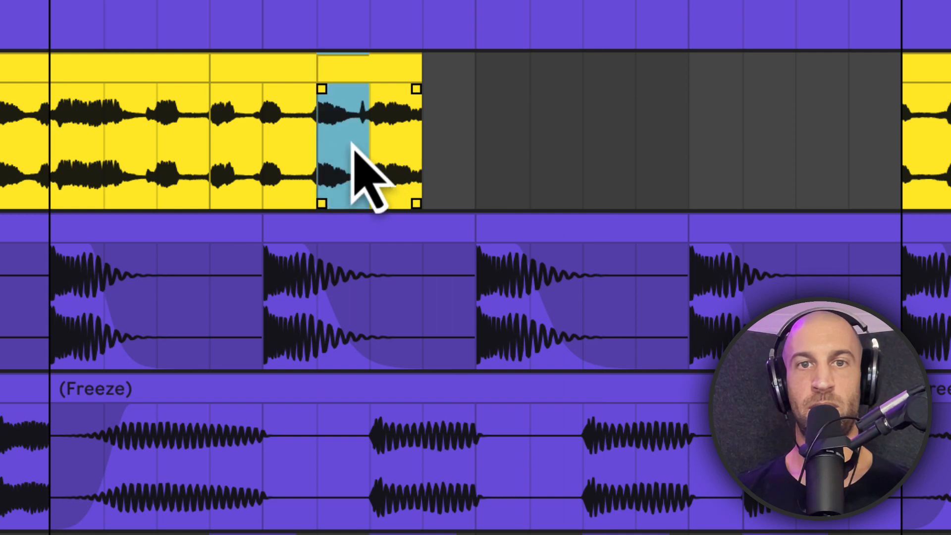
key("super+e")
left_click_drag(333, 94, 438, 89)
left_click(332, 91)
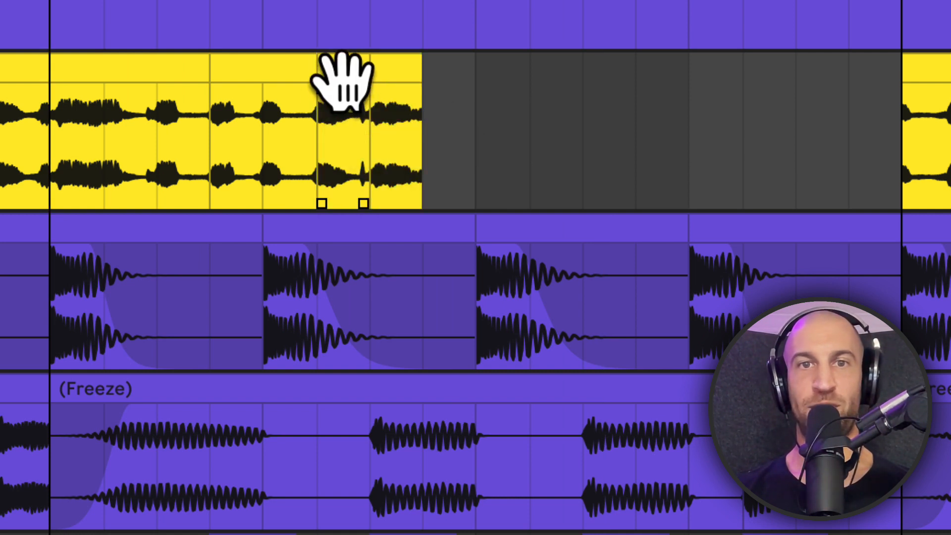
left_click_drag(342, 82, 465, 91)
left_click(66, 161)
key("space")
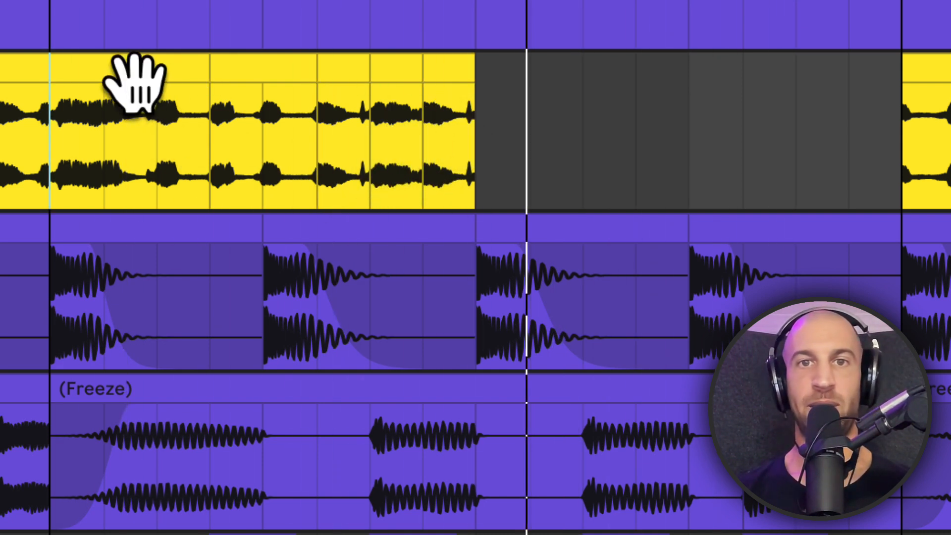
Add a one-beat BUSTA clip on the third beat of bar 34, following the last slice
left_click(453, 81)
key("ctrl+d")
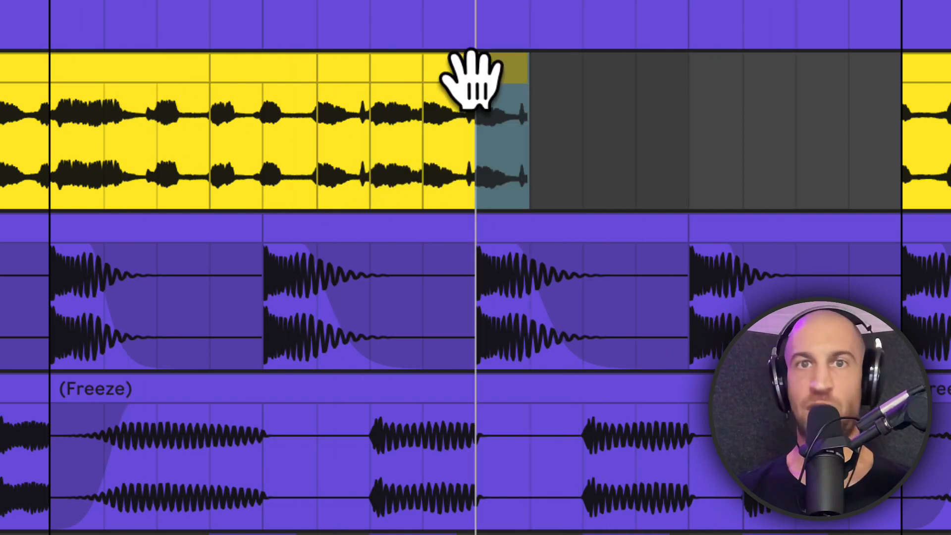
left_click_drag(471, 79, 667, 78)
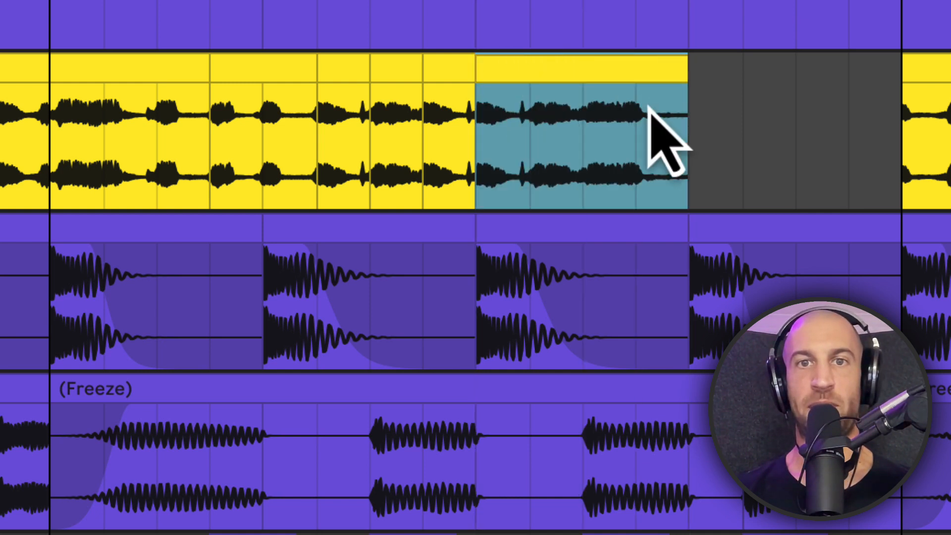
Slide the audio inside the third-beat clip through several bass sounds while listening to the loop
left_click_drag(610, 144, 354, 146)
key("space")
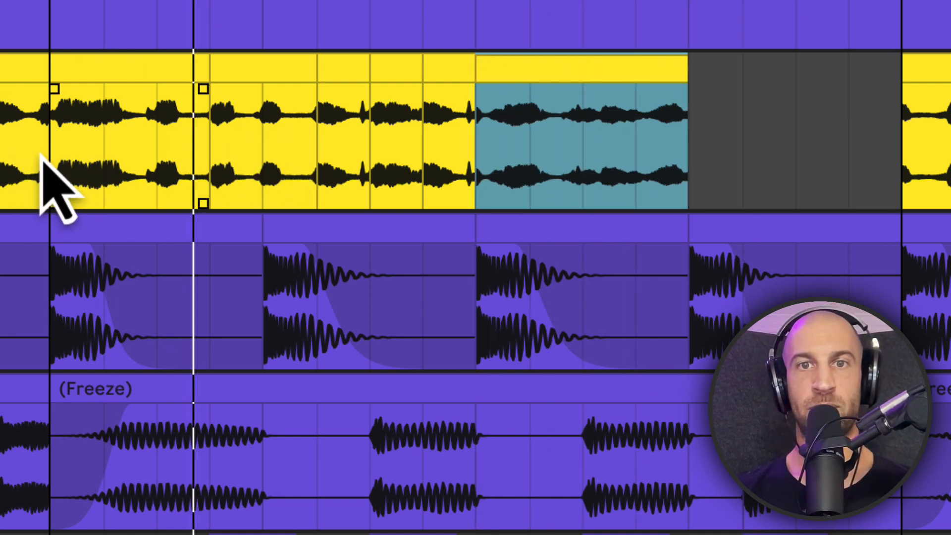
left_click_drag(633, 187, 347, 176)
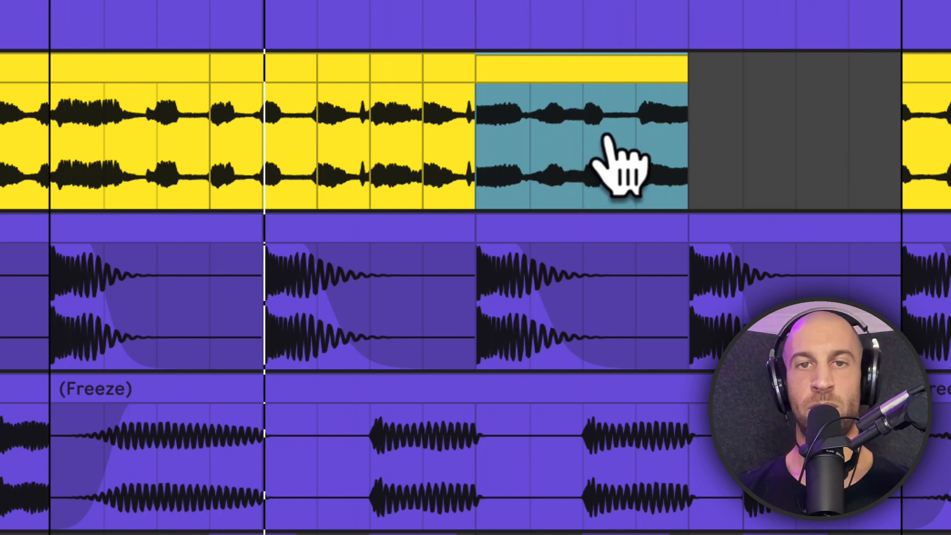
left_click_drag(607, 137, 248, 140)
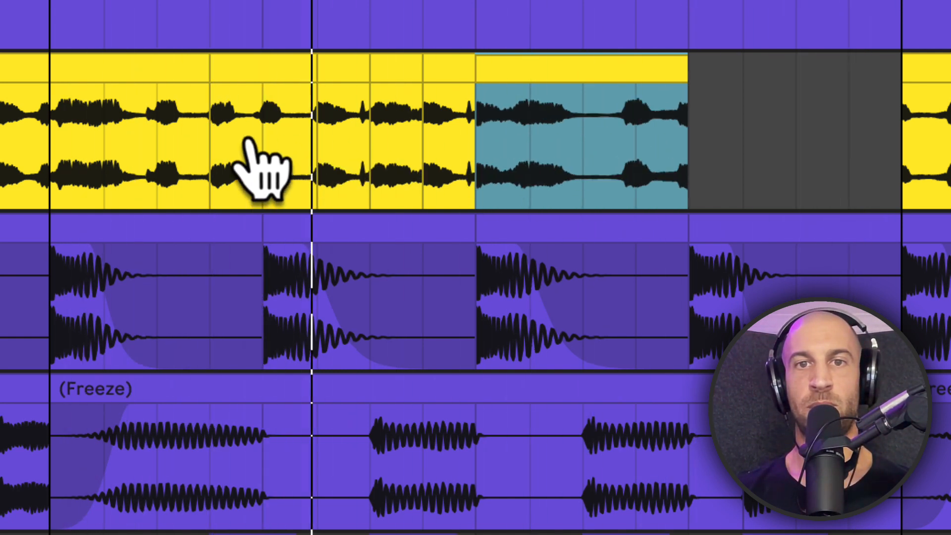
left_click_drag(598, 159, 421, 159)
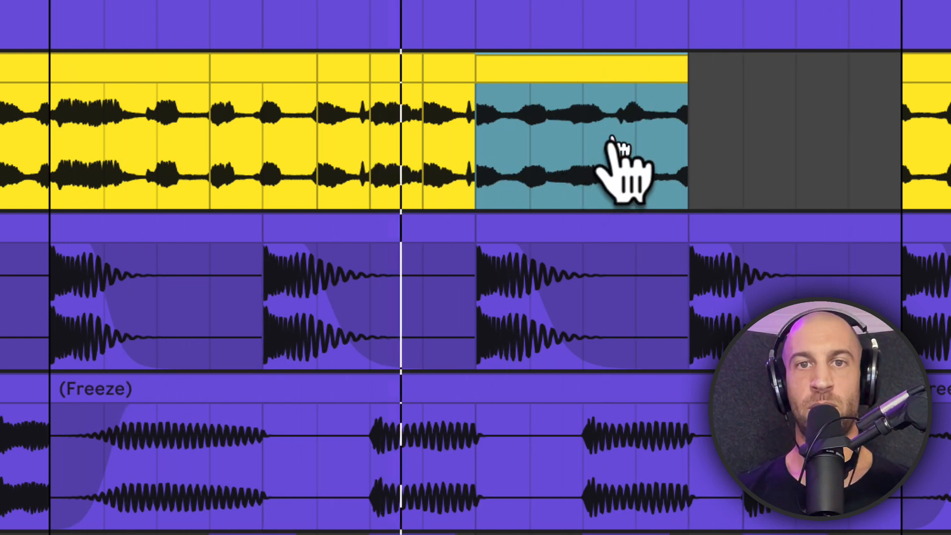
key("space")
Split the third-beat clip at its midpoint and shift the audio content of the second half during playback
left_click(605, 140)
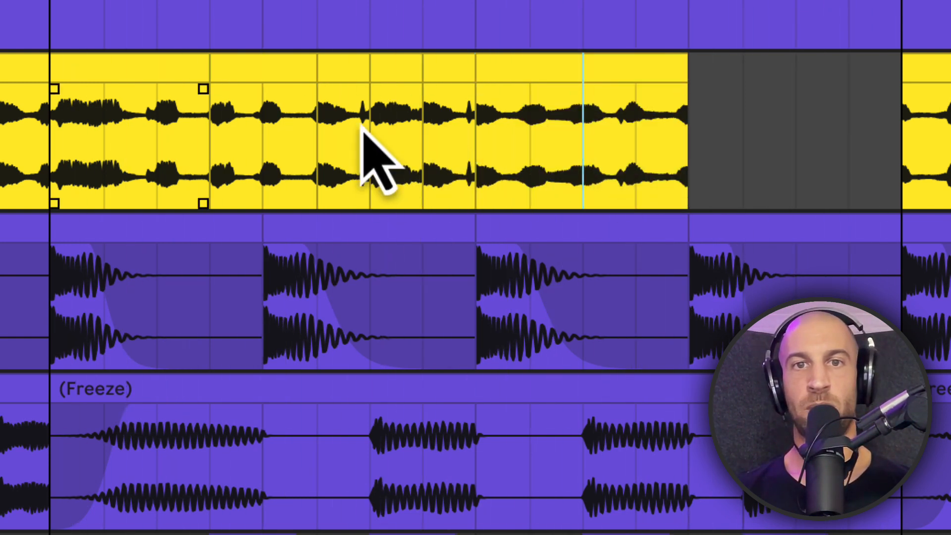
key("space")
left_click(652, 146)
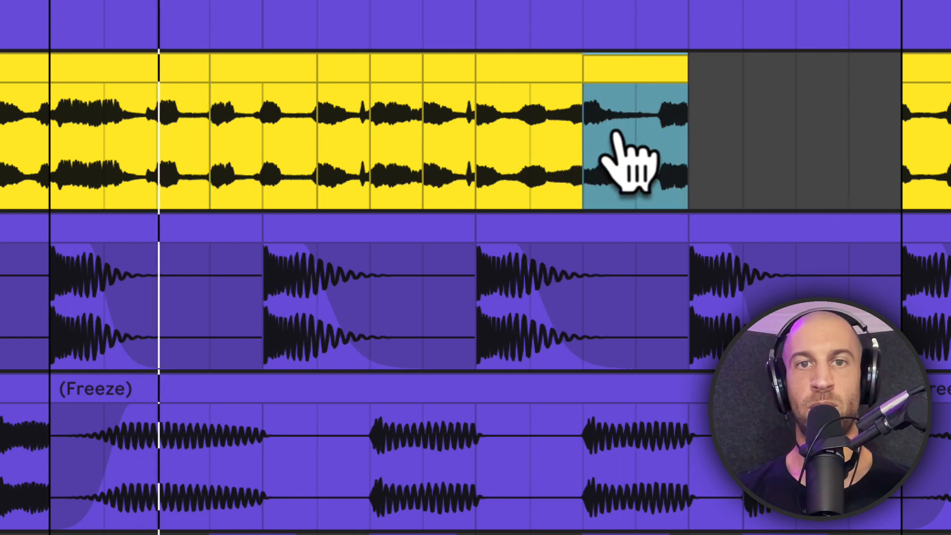
left_click_drag(616, 132, 314, 140)
left_click_drag(651, 131, 480, 130)
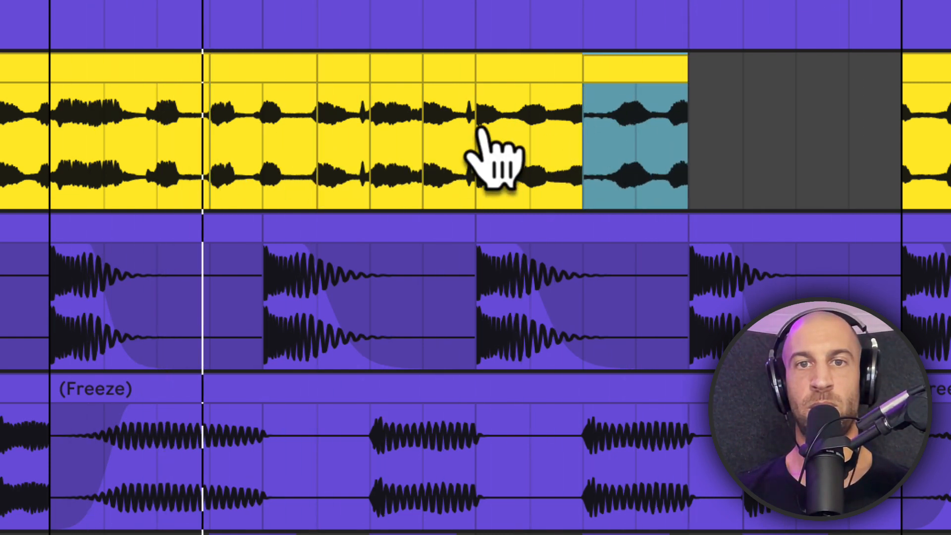
Slide the audio inside the first half of the third-beat clip to another bass sound and fine-tune its offset
left_click_drag(542, 133, 326, 130)
left_click_drag(579, 143, 159, 113)
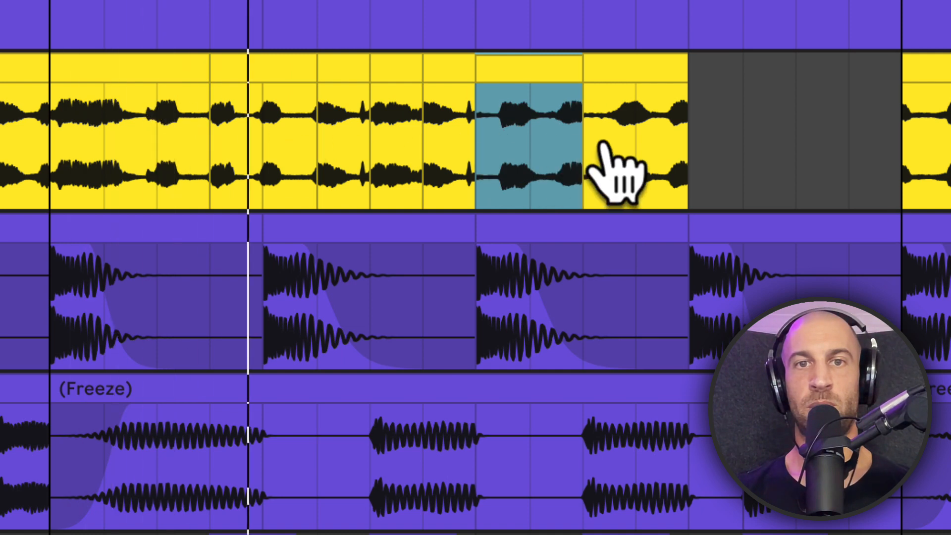
left_click_drag(529, 144, 500, 144)
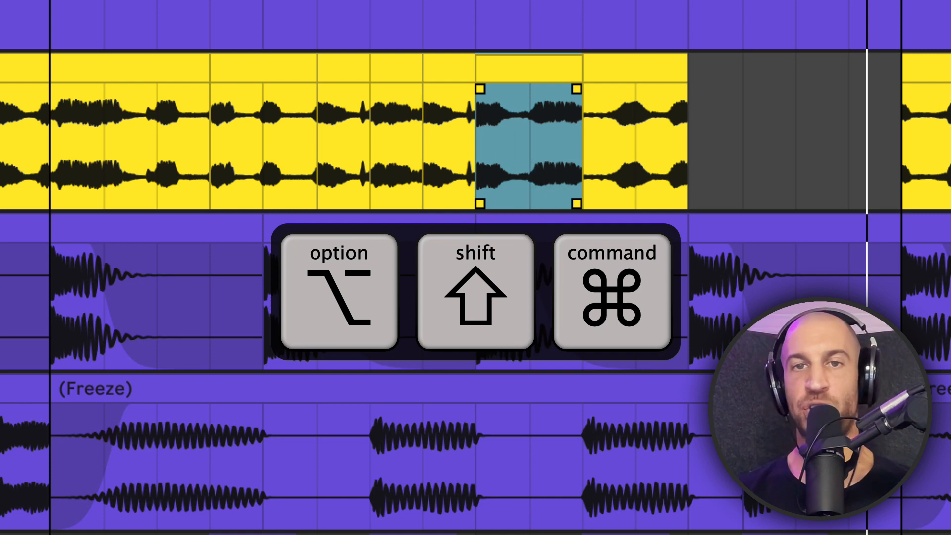
Slide the audio inside the selected first-half slice of the third beat to a different bass sound
left_click_drag(518, 144, 382, 151)
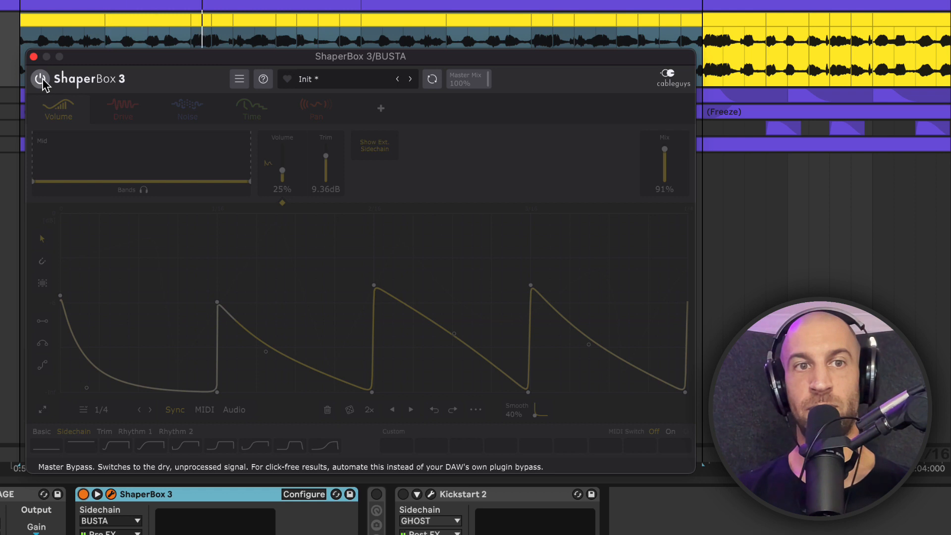
Enable ShaperBox 3 on the BUSTA track and set its Volume shaper mix to 100%
left_click(41, 80)
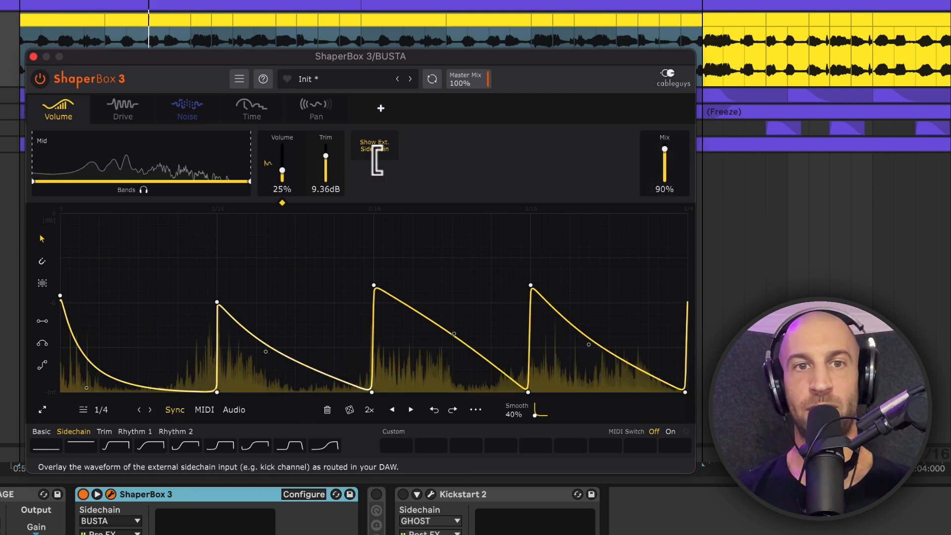
mouse_move(664, 149)
left_mouse_down()
mouse_move(664, 180)
mouse_move(665, 146)
left_mouse_up()
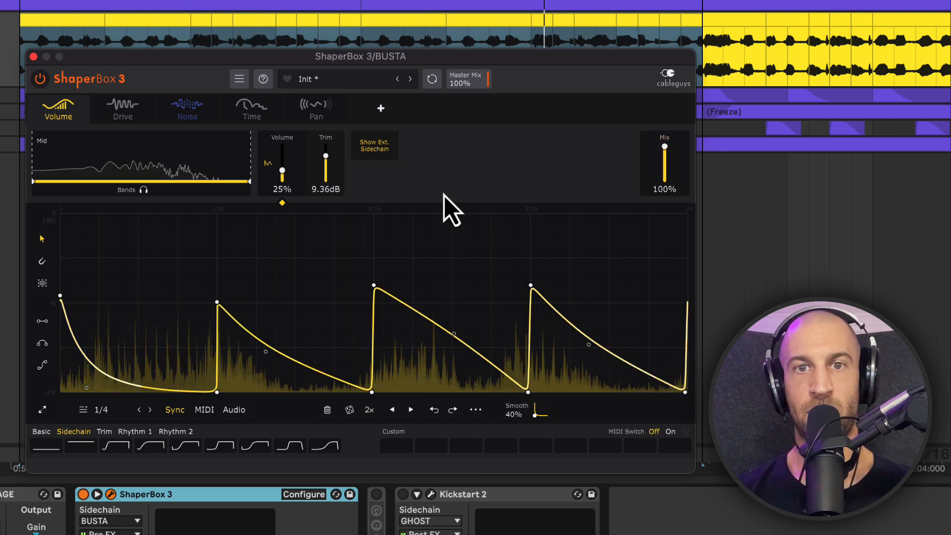
Turn on the Drive shaper in ShaperBox 3 and set its mix to 45%
left_click(100, 106)
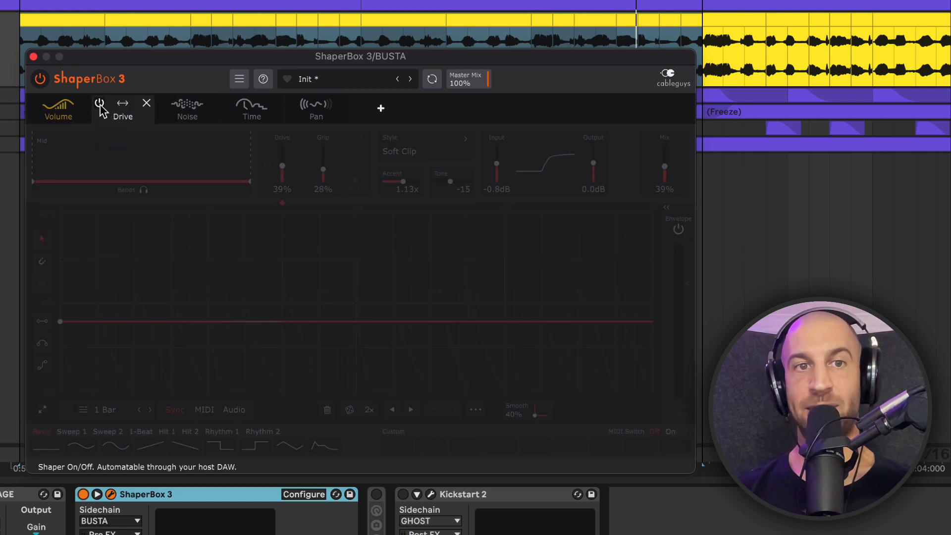
left_click(100, 105)
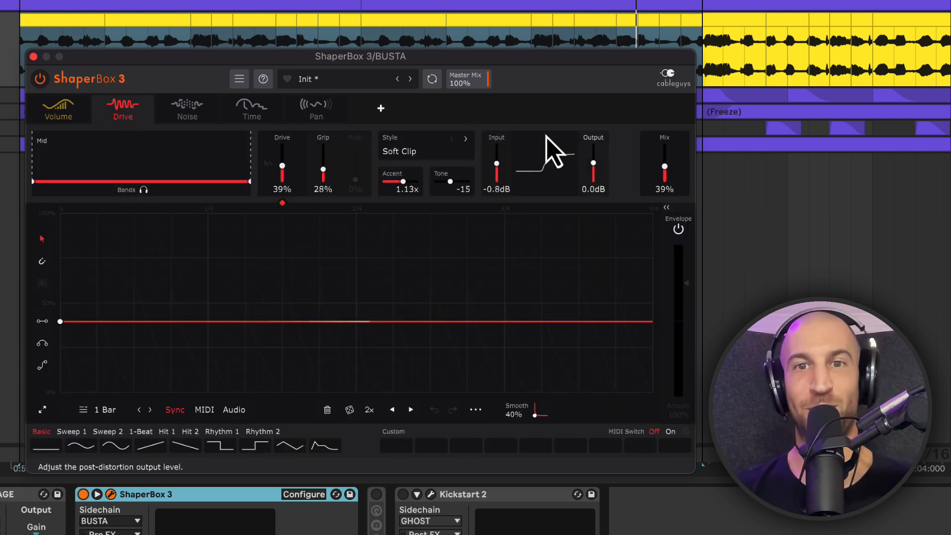
mouse_move(665, 166)
left_mouse_down()
mouse_move(665, 146)
mouse_move(665, 167)
left_mouse_up()
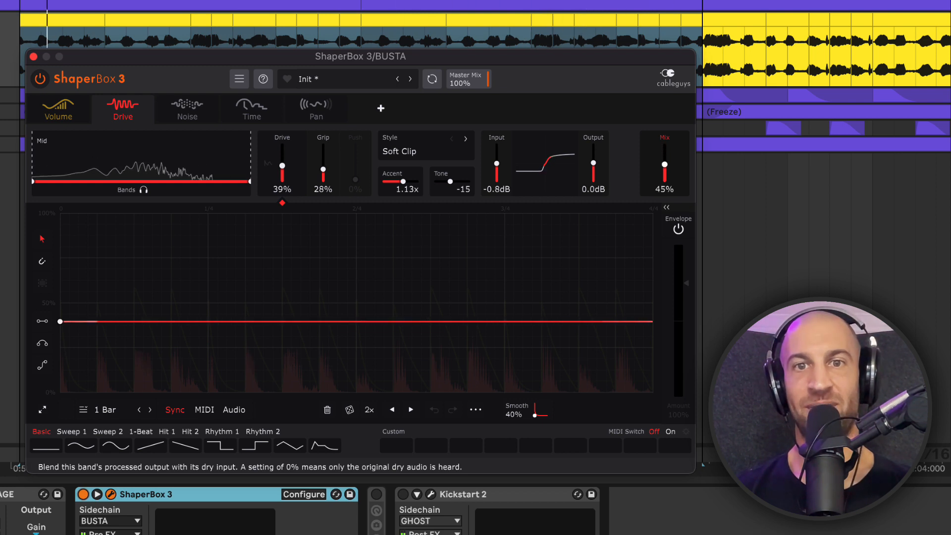
Bring up the Pan shaper in ShaperBox 3 and adjust its mix during playback
left_click(316, 110)
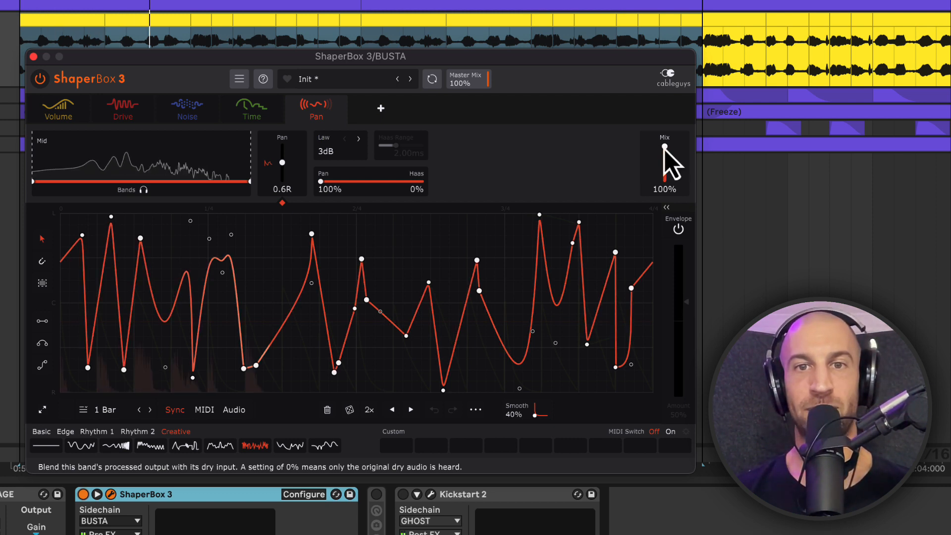
mouse_move(671, 166)
left_mouse_down()
mouse_move(665, 183)
mouse_move(665, 147)
mouse_move(665, 163)
left_mouse_up()
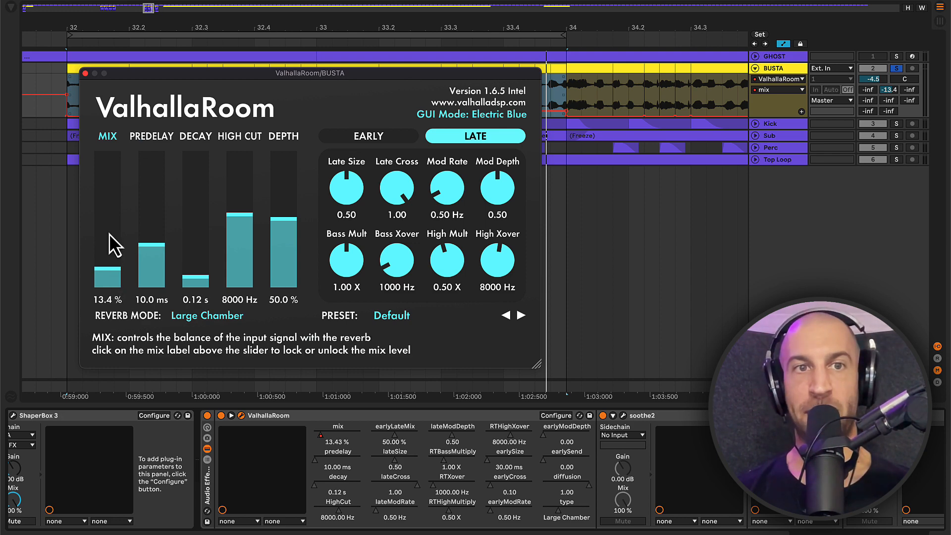
Close ValhallaRoom and play the BUSTA track from bar 32 to hear the reverb mix automation
left_click(86, 75)
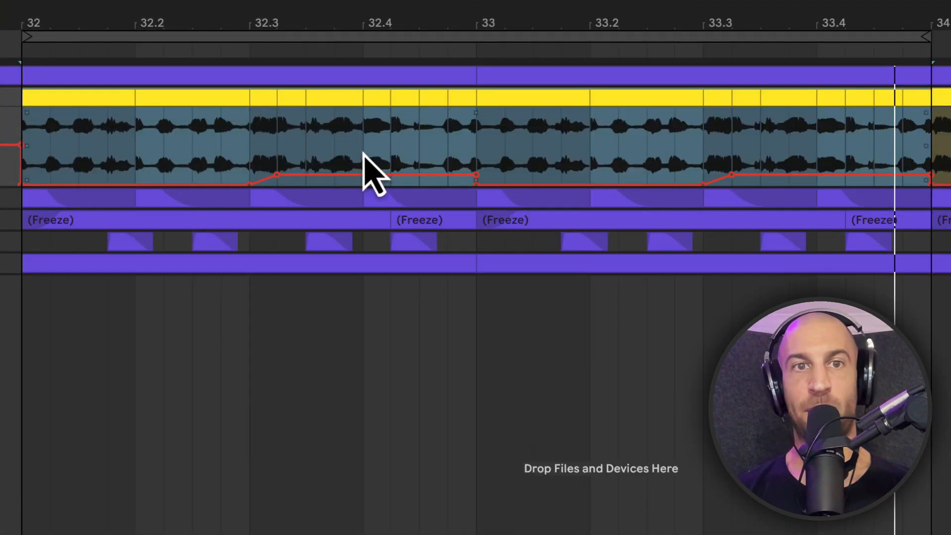
scroll(365, 159, "left", 2)
left_click(41, 124)
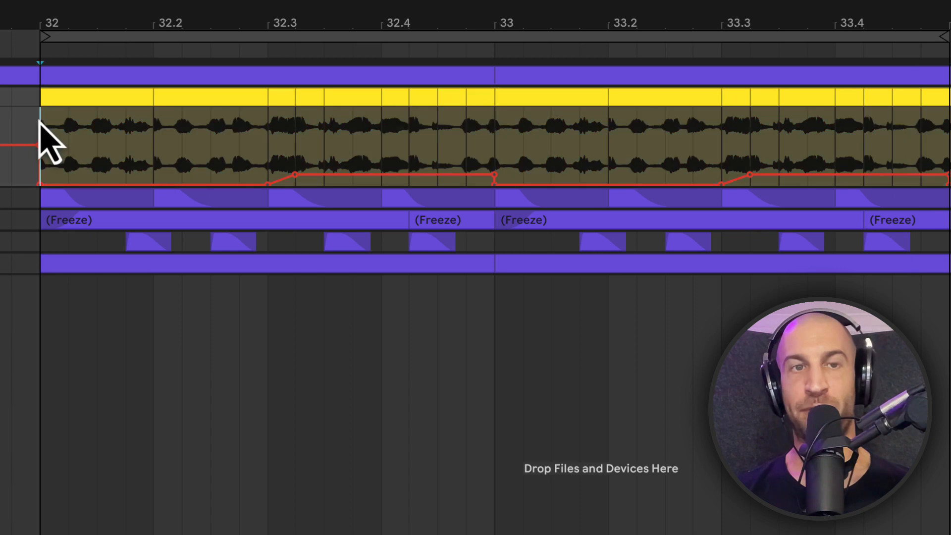
key("space")
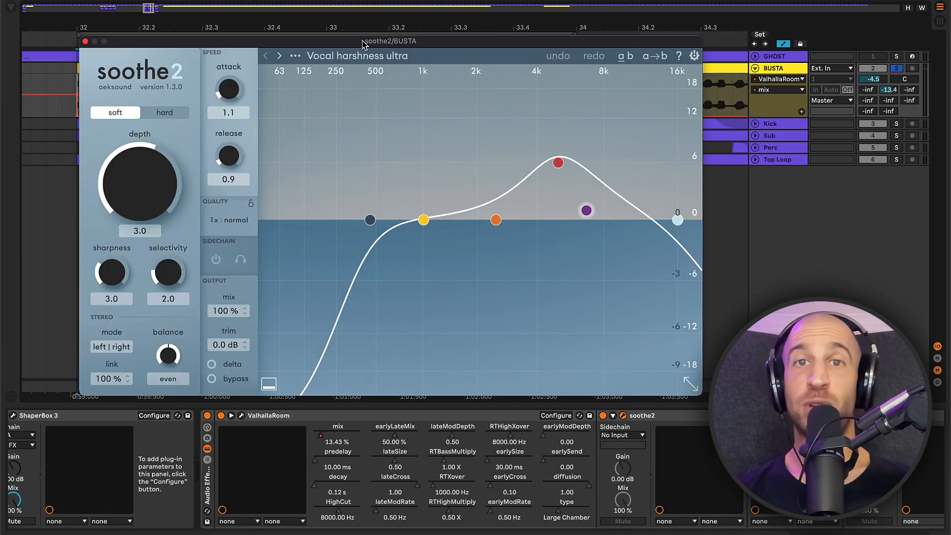
Play the BUSTA loop and lower the formant in Little AlterBoy
key("space")
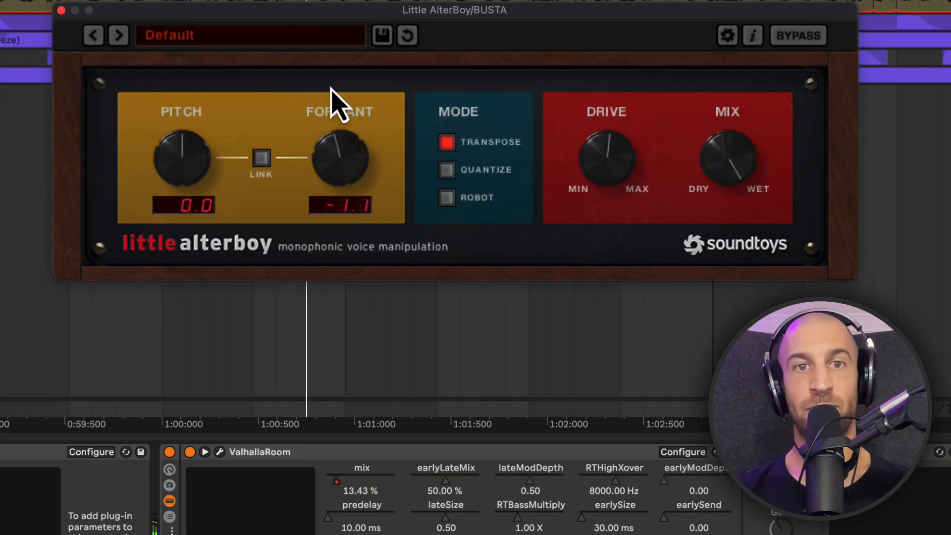
mouse_move(339, 161)
left_mouse_down()
mouse_move(344, 78)
mouse_move(331, 178)
left_mouse_up()
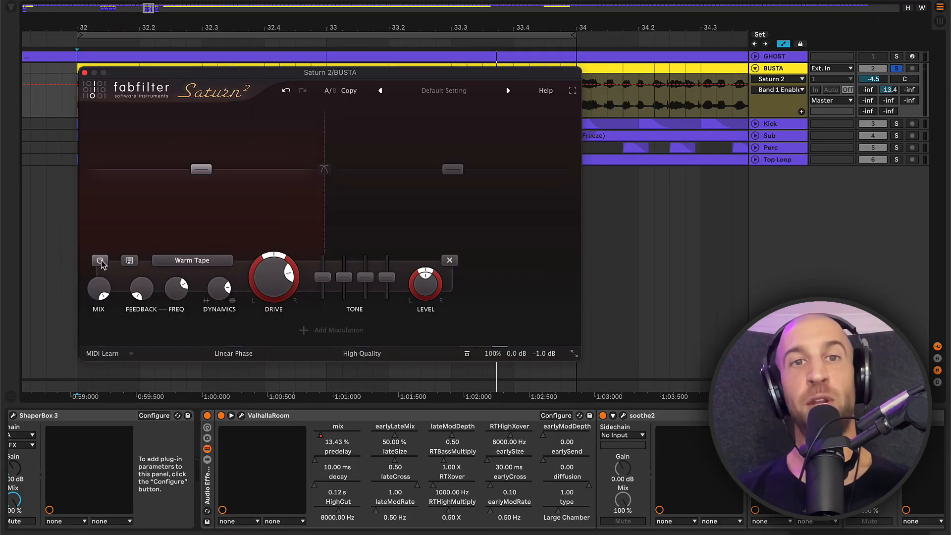
Compare the bass with and without Saturn 2's low-band Warm Tape saturation by bypassing and re-enabling that band during playback
mouse_move(101, 262)
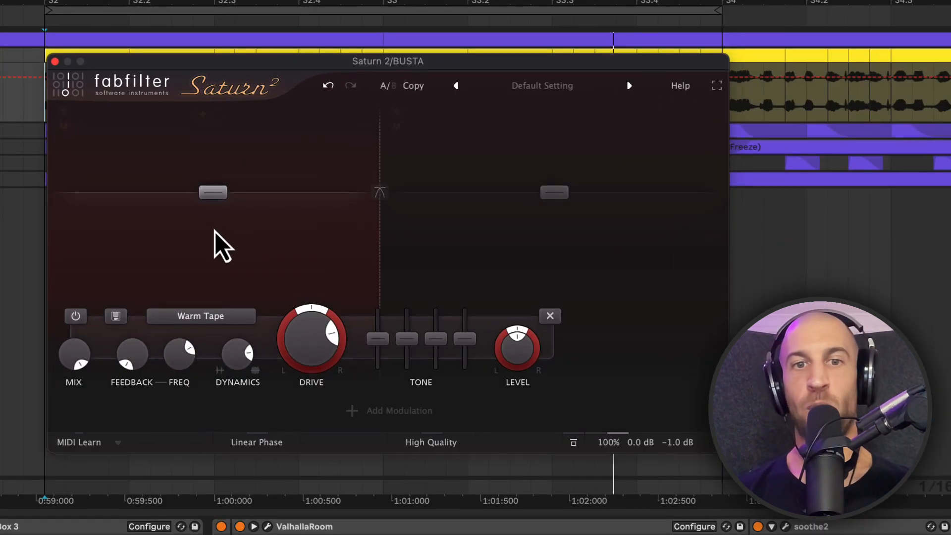
mouse_move(325, 178)
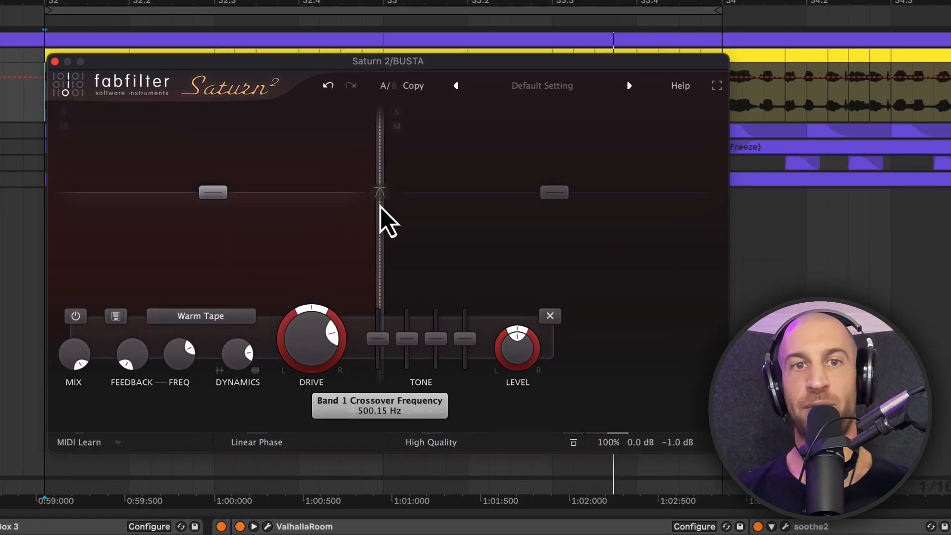
key("space")
left_click(75, 319)
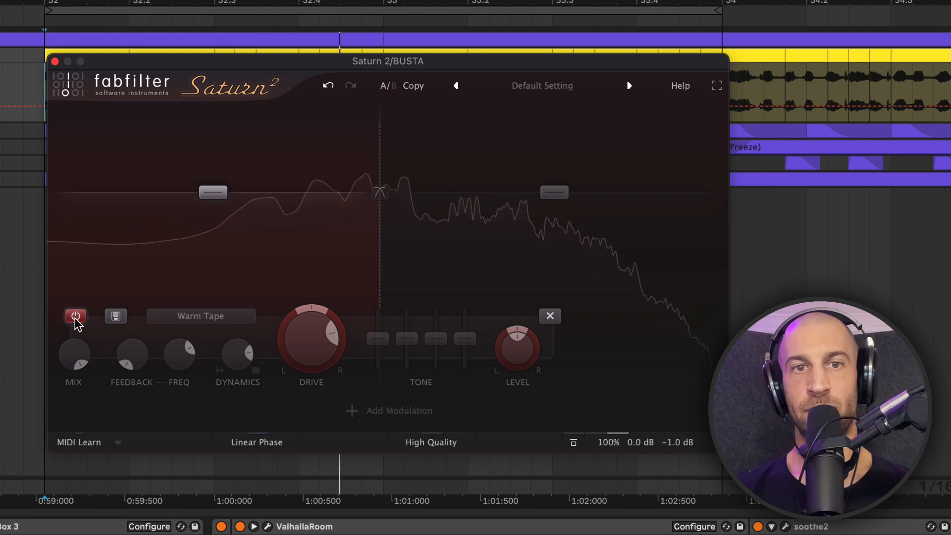
left_click(76, 320)
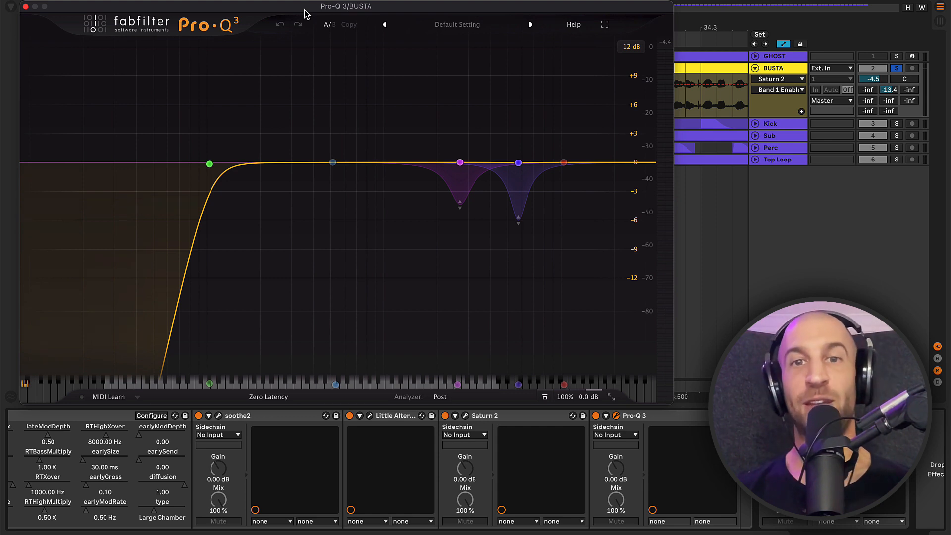
key("space")
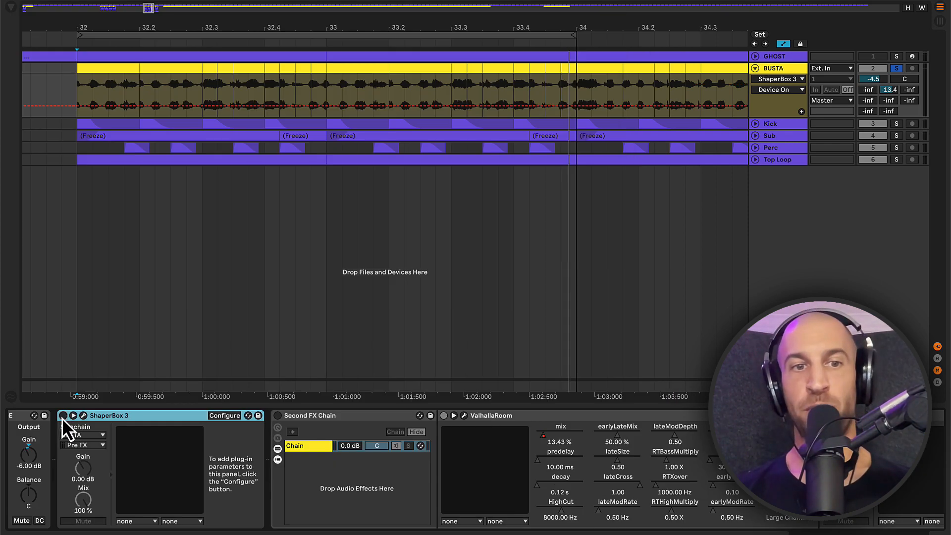
Play the dry BUSTA loop, switch on ShaperBox 3 and the Second FX Chain, and unsolo the track to hear the full mix
key("space")
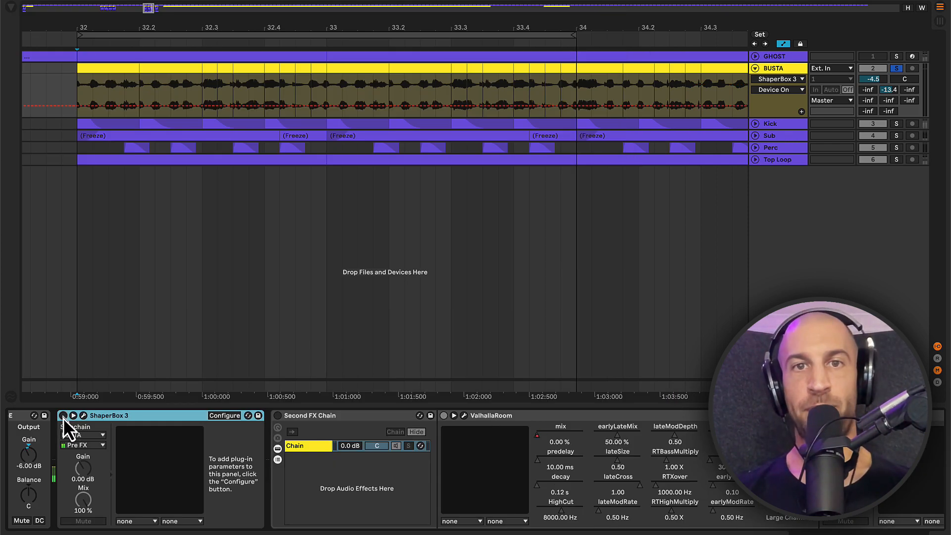
left_click(63, 416)
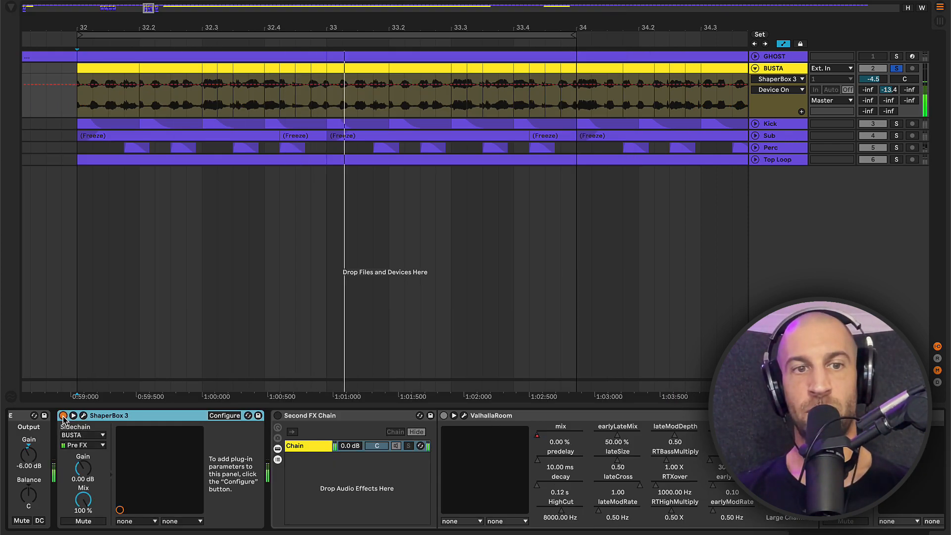
left_click(278, 417)
key("s")
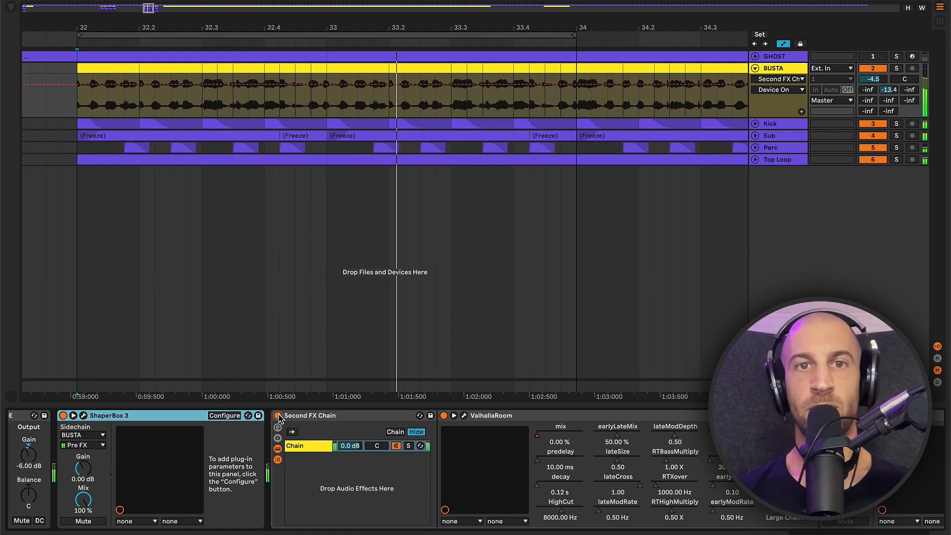
key("space")
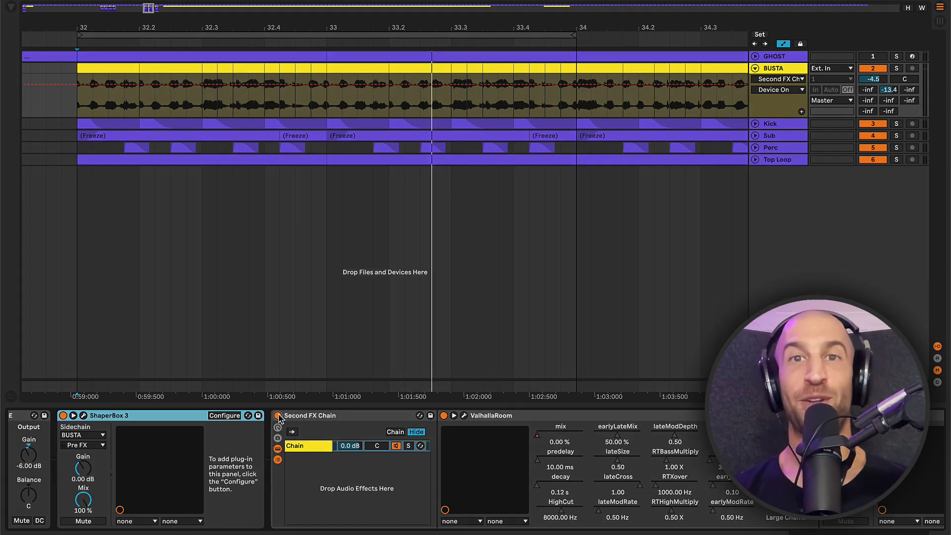